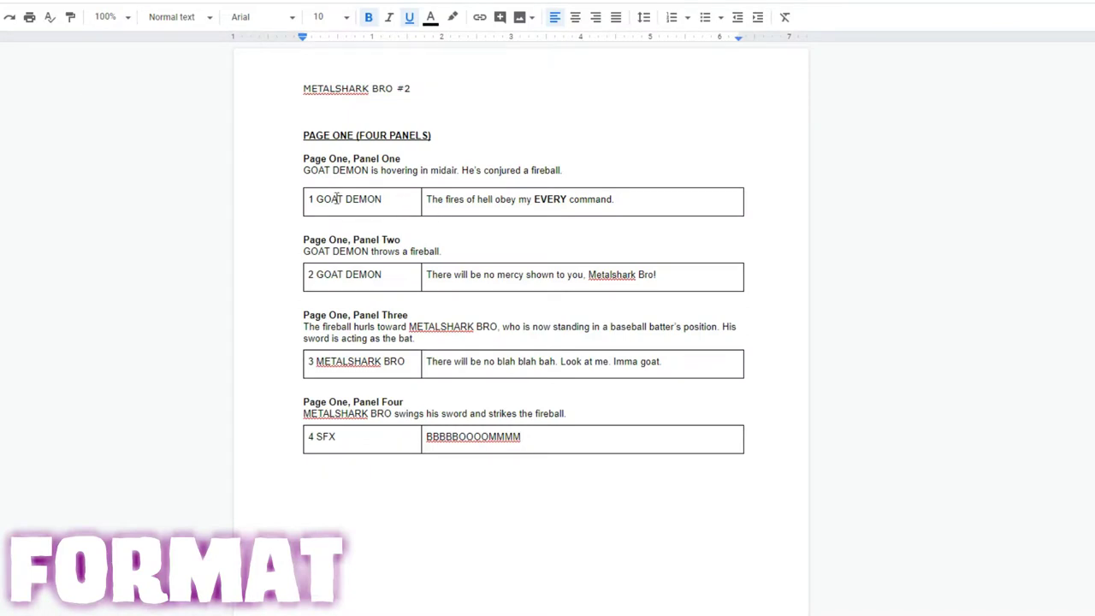
Step: Select the Page One, Panel One heading and step through the GOAT DEMON and METALSHARK BRO dialogue cells
{"action": "left_click_drag", "start_coordinate": [296, 160], "coordinate": [430, 162]}
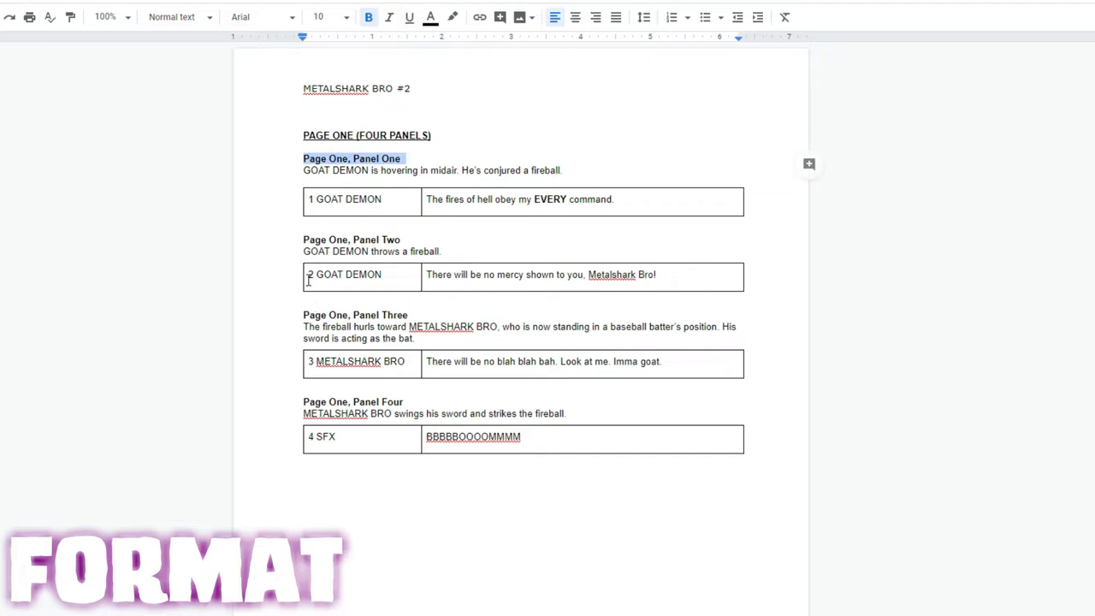
{"action": "left_click", "coordinate": [309, 198]}
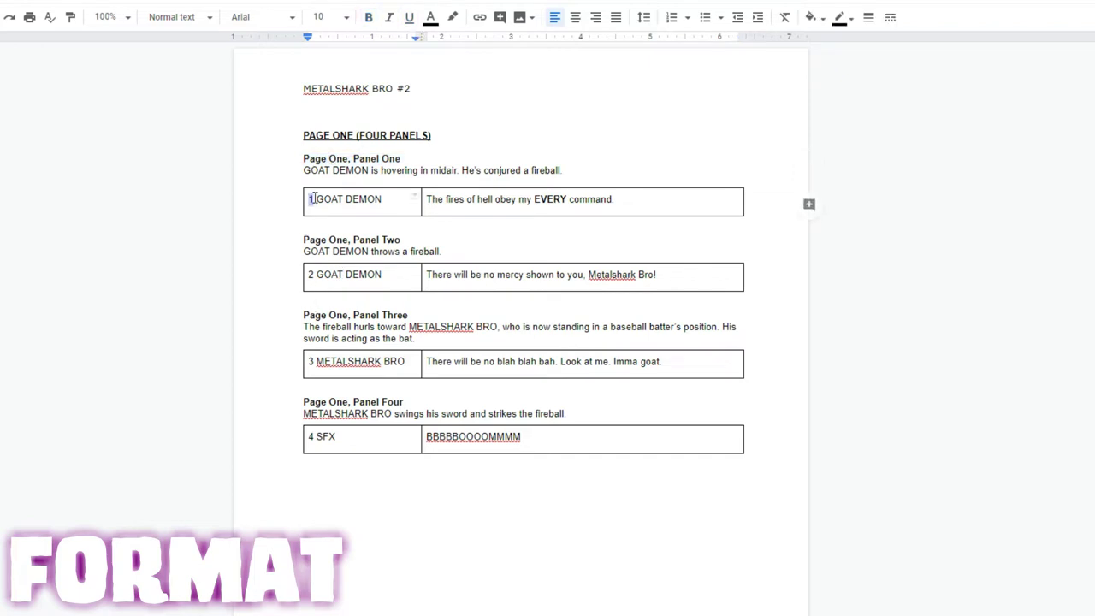
{"action": "left_click", "coordinate": [304, 271]}
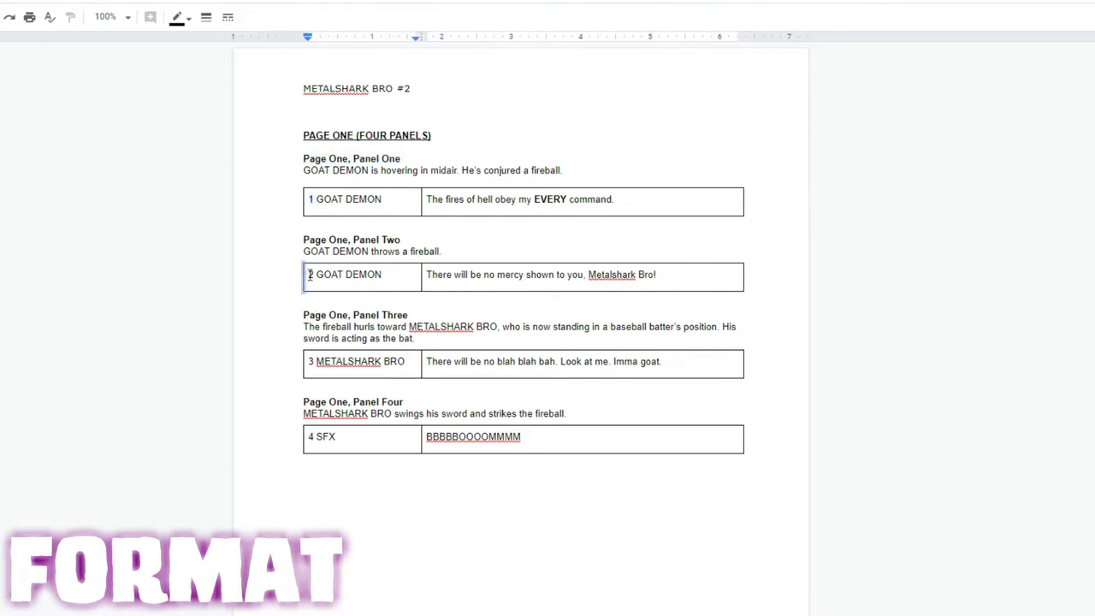
{"action": "left_click", "coordinate": [309, 273]}
{"action": "left_click", "coordinate": [313, 361]}
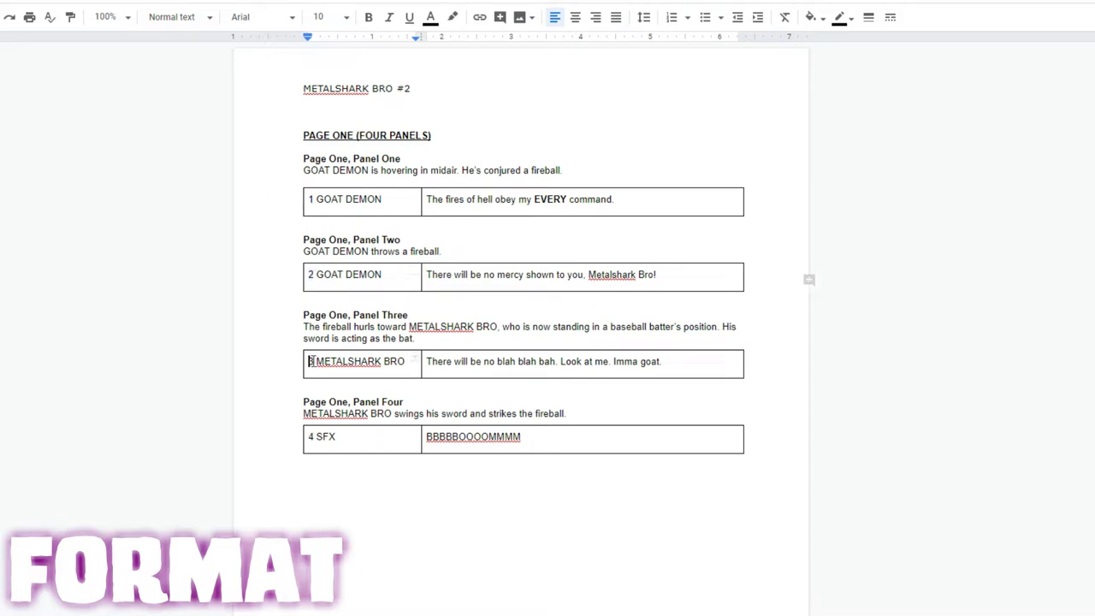
Step: Scroll down the example script, selecting dialogue rows 7 through 10 along the way
{"action": "scroll", "coordinate": [429, 345], "scroll_direction": "down", "scroll_amount": 7}
{"action": "scroll", "coordinate": [429, 345], "scroll_direction": "down", "scroll_amount": 6}
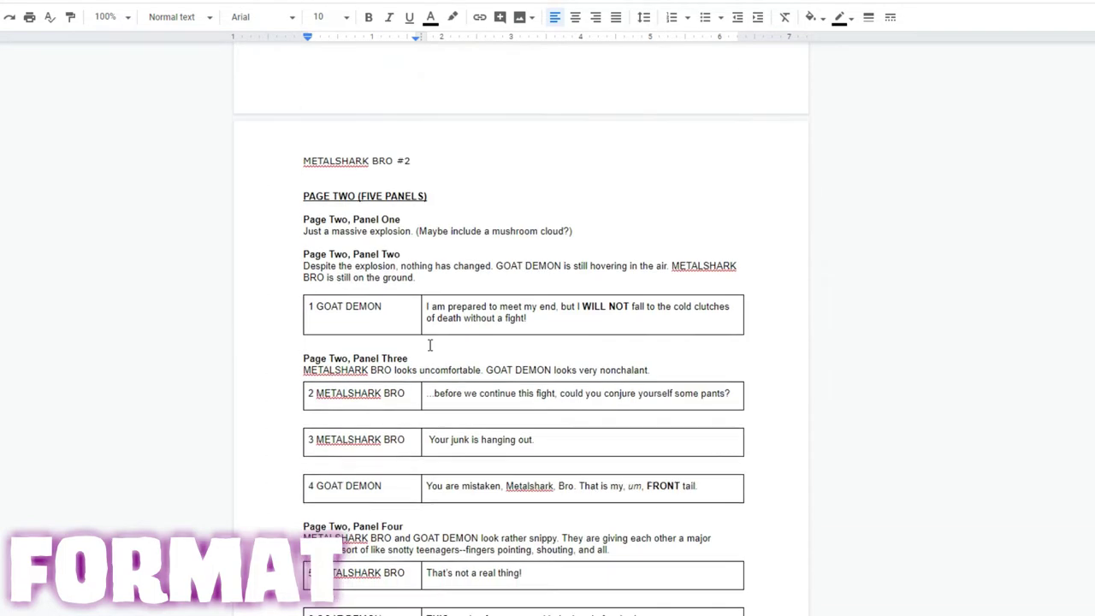
{"action": "scroll", "coordinate": [430, 345], "scroll_direction": "down", "scroll_amount": 3}
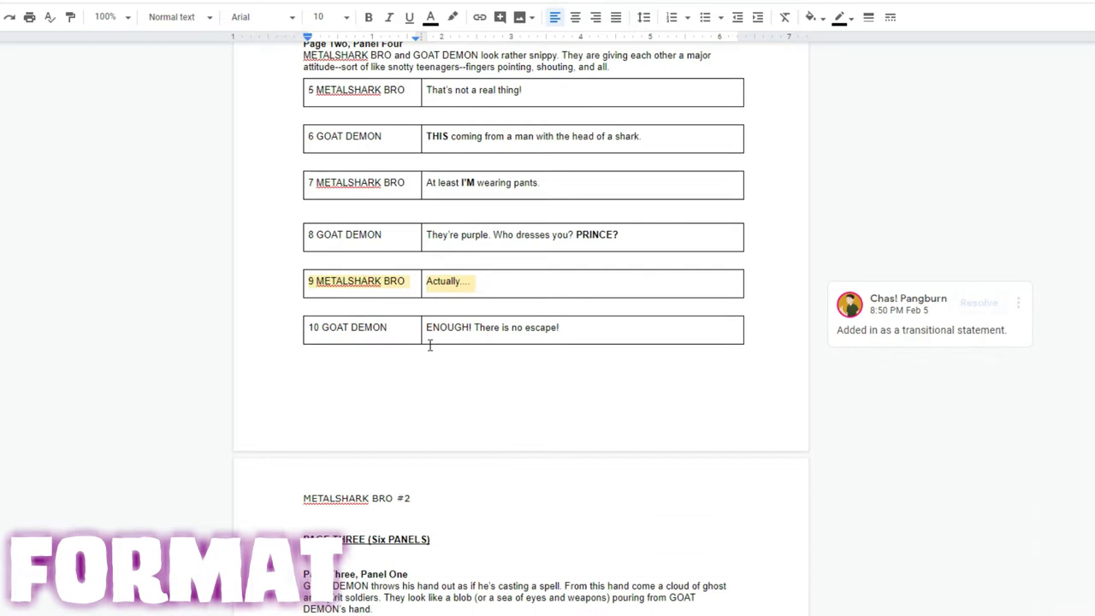
{"action": "left_click_drag", "start_coordinate": [948, 198], "coordinate": [1078, 349]}
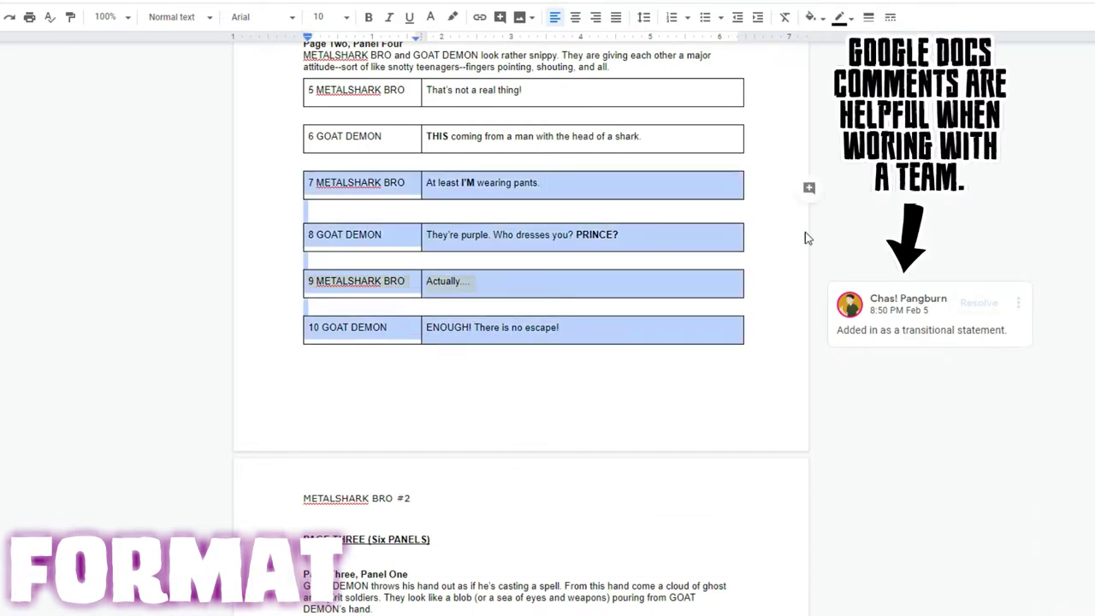
{"action": "scroll", "coordinate": [819, 448], "scroll_direction": "down", "scroll_amount": 7}
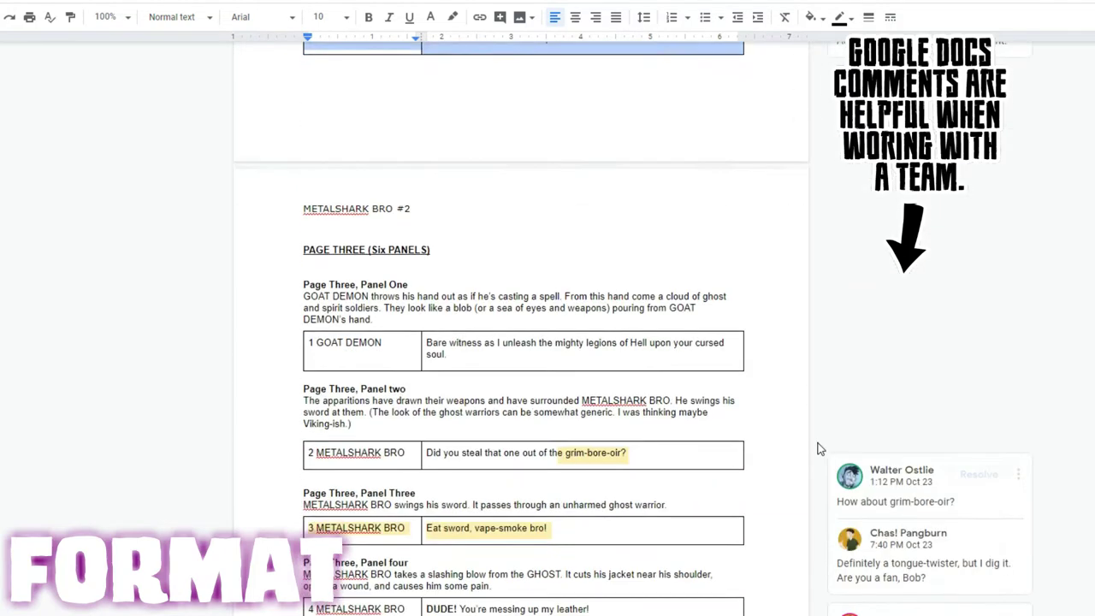
{"action": "scroll", "coordinate": [781, 237], "scroll_direction": "down", "scroll_amount": 3}
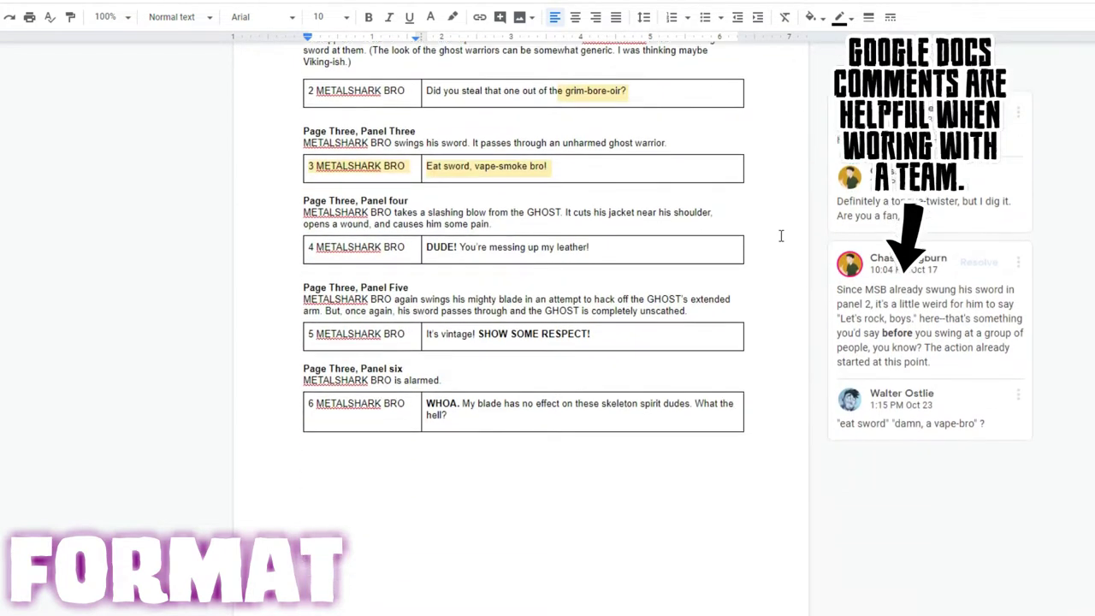
{"action": "scroll", "coordinate": [781, 236], "scroll_direction": "down", "scroll_amount": 7}
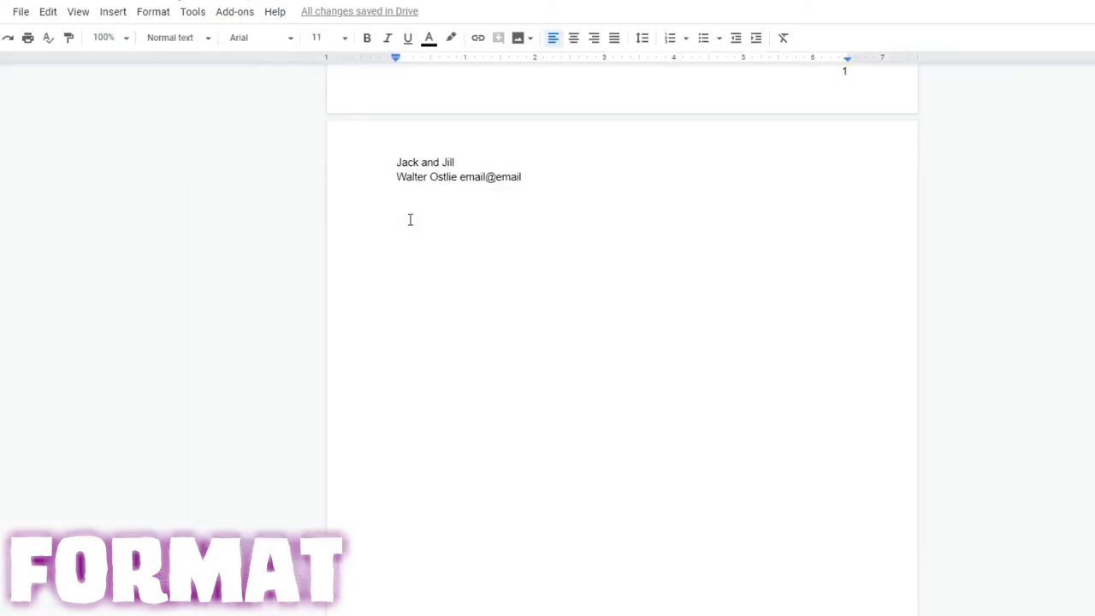
Step: Add a 'Page' line as Heading 1 and a 'Panel' line as Heading 2
{"action": "type", "text": "Page"}
{"action": "key", "text": "ctrl+alt+1"}
{"action": "key", "text": "Return"}
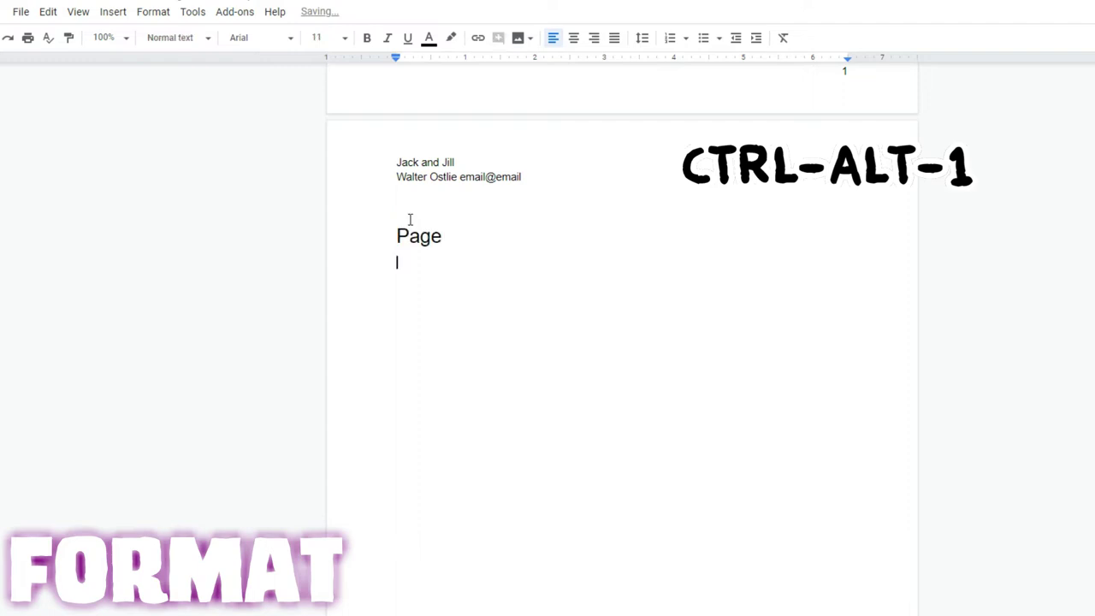
{"action": "type", "text": "Panel"}
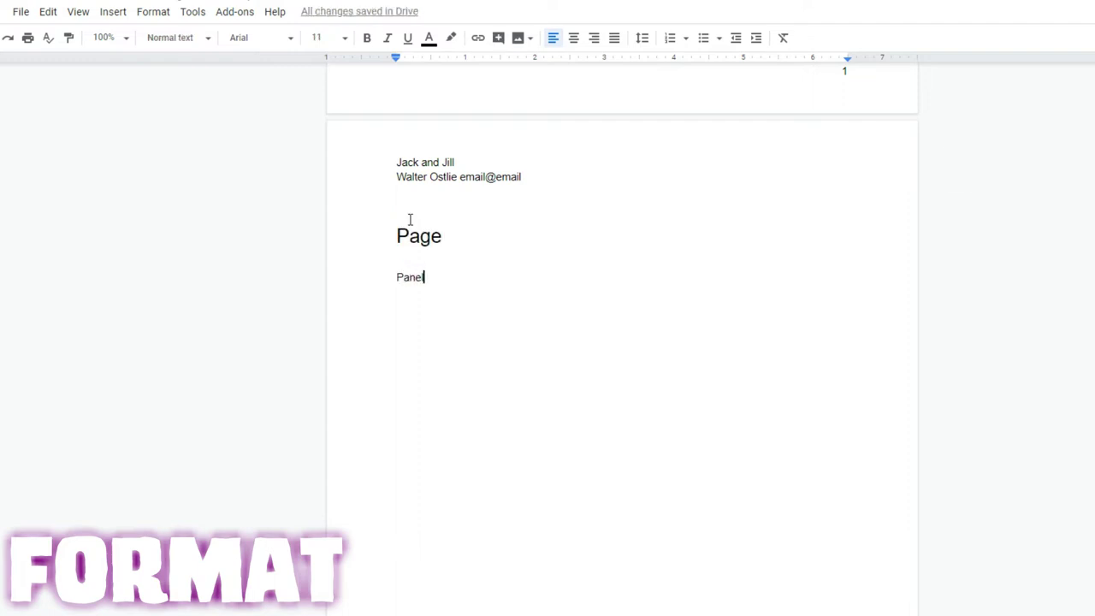
{"action": "key", "text": "ctrl+alt+2"}
{"action": "key", "text": "Return"}
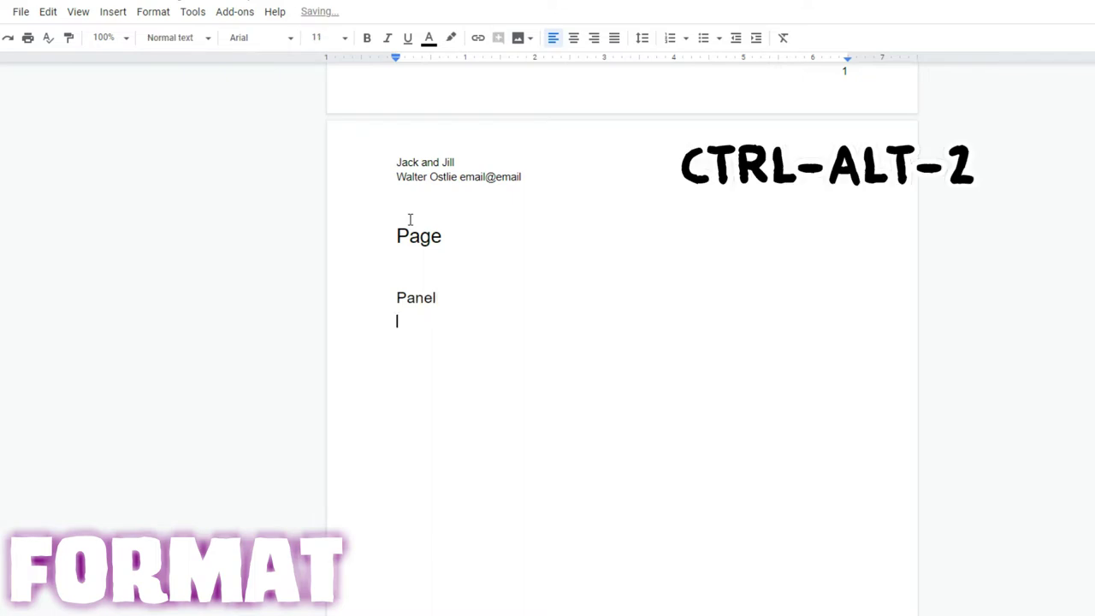
Step: Write the action 'Things happen', indented dialogue 'Jill - Says things.', and another Panel line, then bring up Add-ons
{"action": "type", "text": "Things happen"}
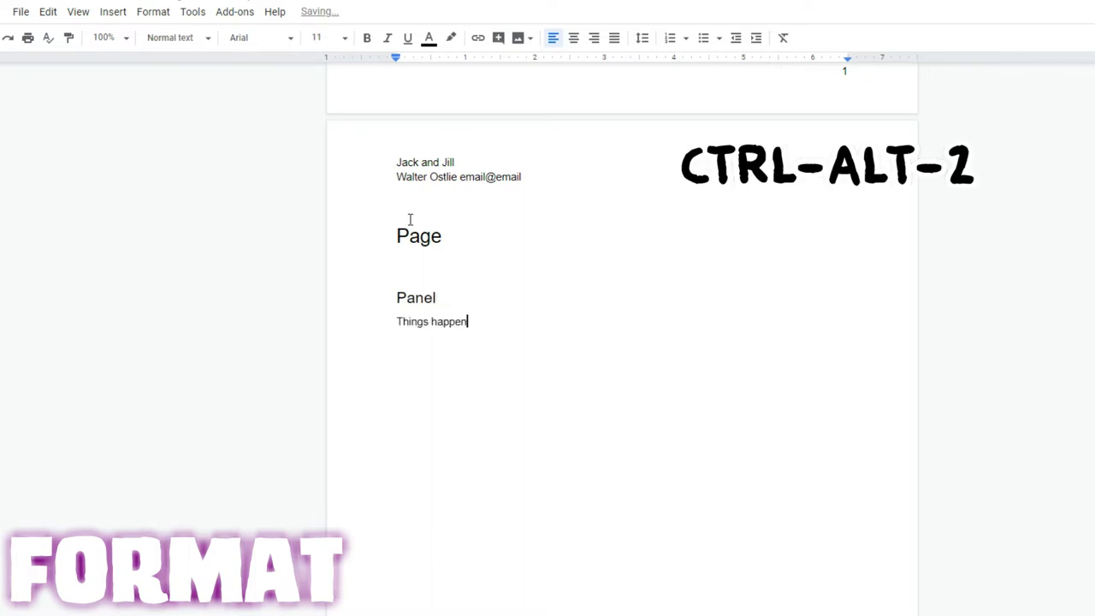
{"action": "key", "text": "Return"}
{"action": "key", "text": "Tab"}
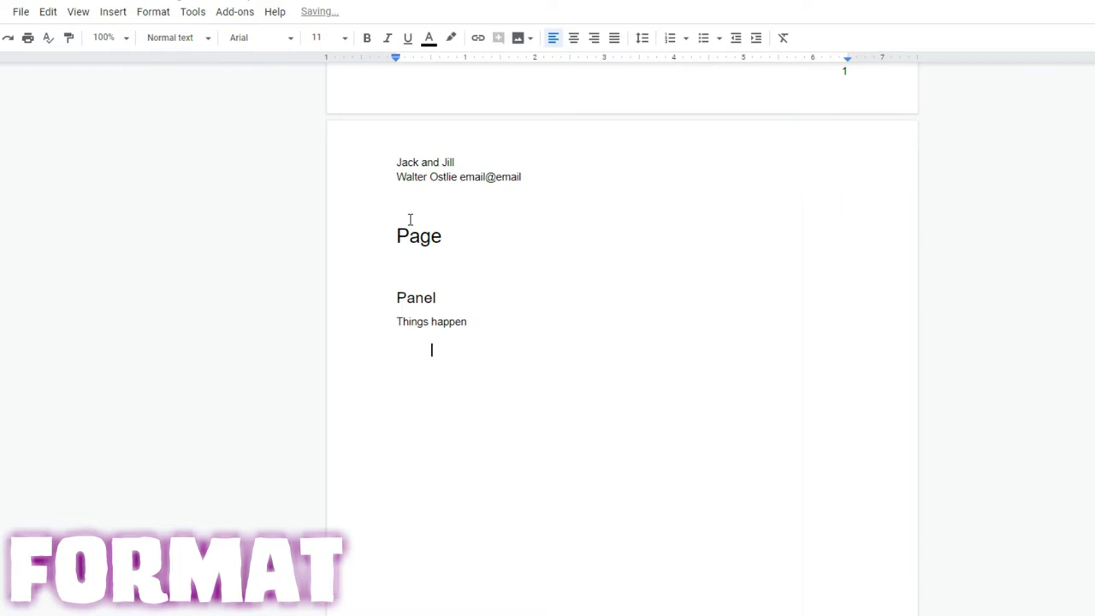
{"action": "type", "text": "Jill - Says things."}
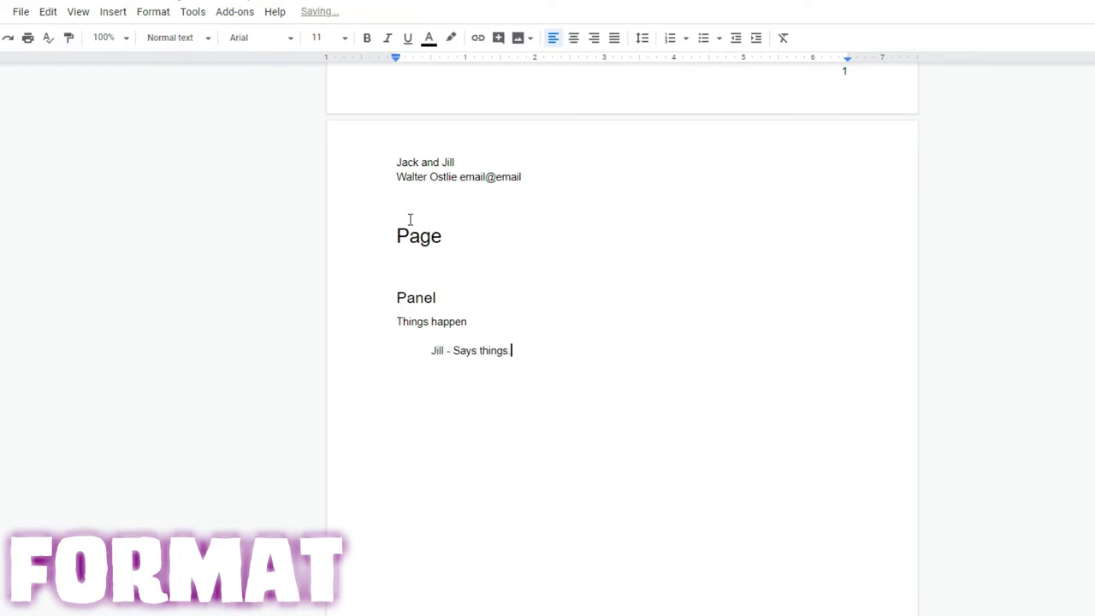
{"action": "key", "text": "Return"}
{"action": "key", "text": "Return"}
{"action": "type", "text": "Panel"}
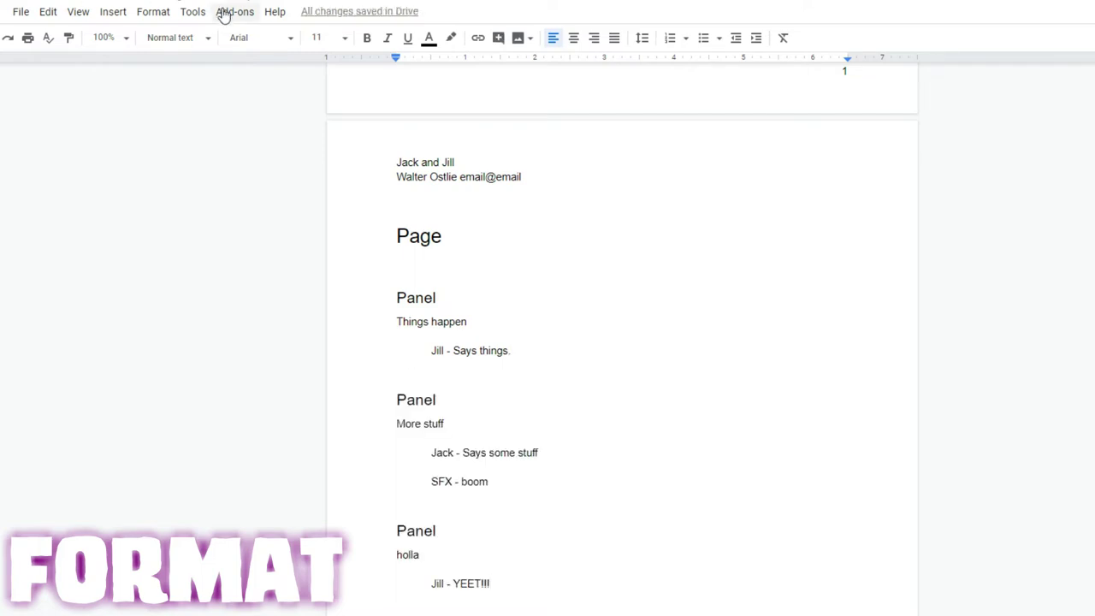
{"action": "left_click", "coordinate": [227, 14]}
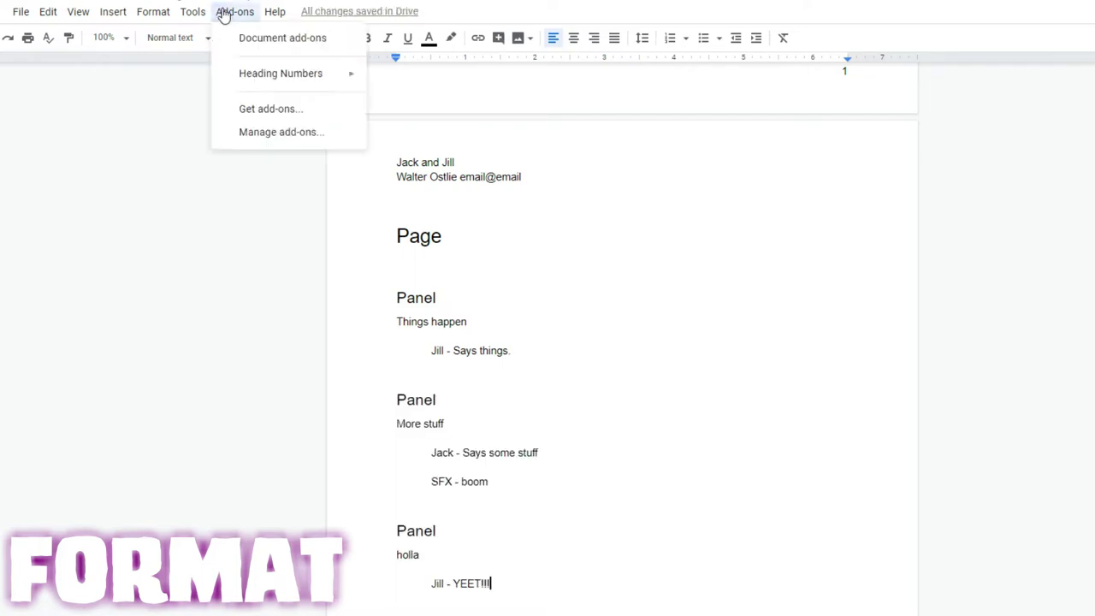
{"action": "mouse_move", "coordinate": [268, 77]}
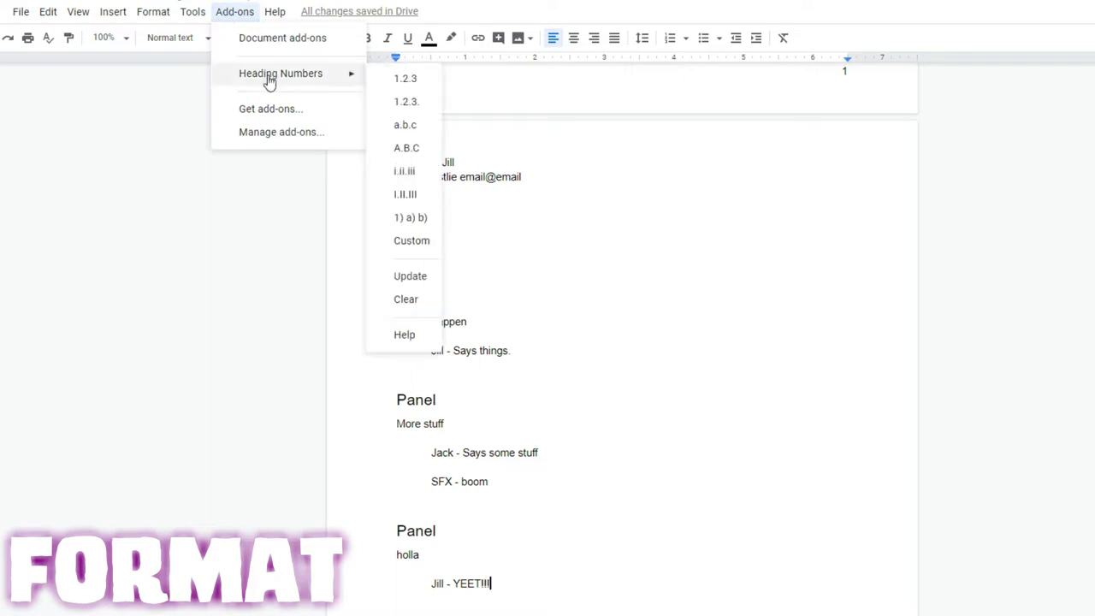
Step: After the SFX - boom line, add a Heading 2 'Panel' with 'Added stuff' and indented 'Jack - bla bla.'
{"action": "left_click", "coordinate": [415, 81]}
{"action": "left_click", "coordinate": [577, 488]}
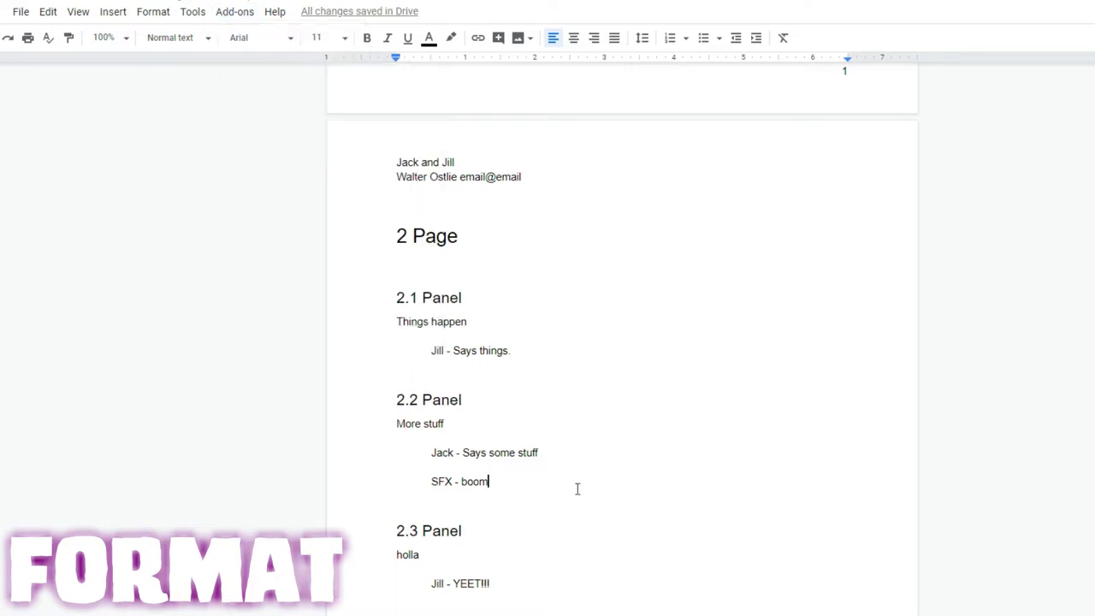
{"action": "key", "text": "Return"}
{"action": "key", "text": "Return"}
{"action": "type", "text": "Panel"}
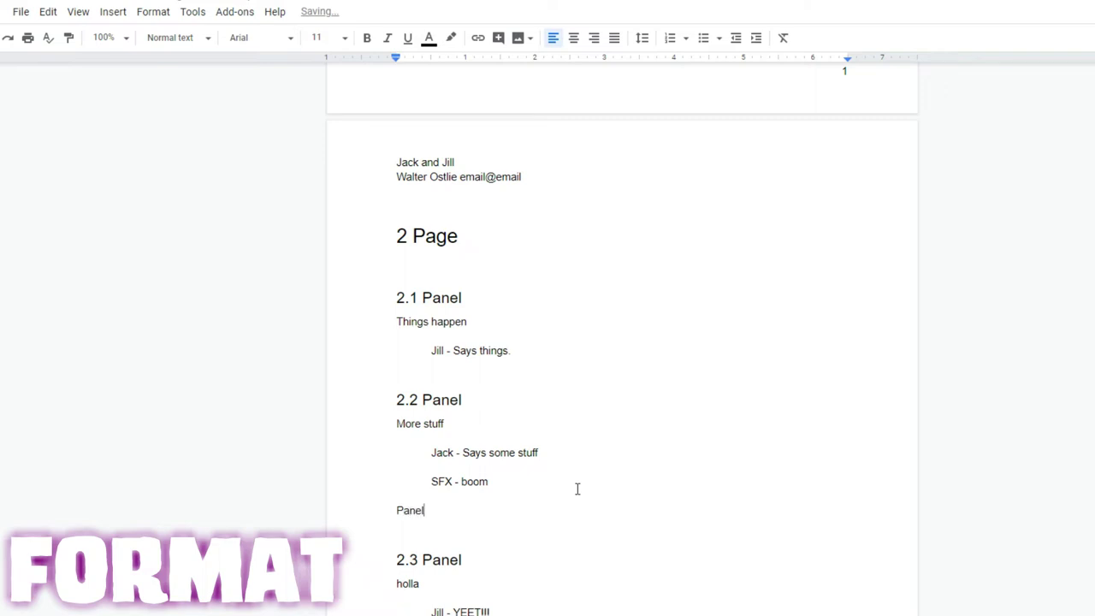
{"action": "key", "text": "ctrl+alt+2"}
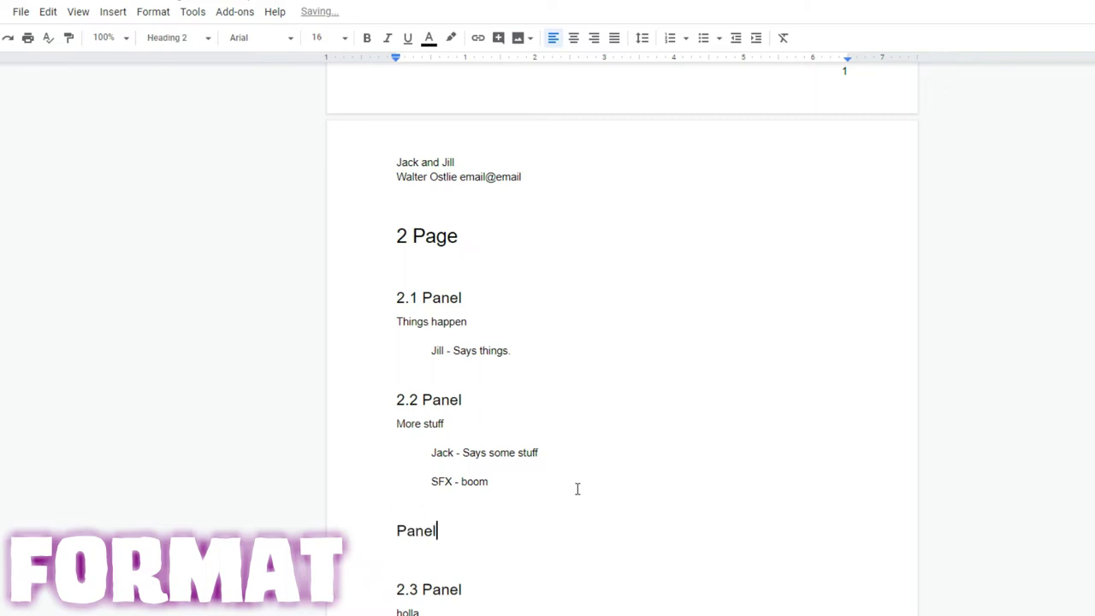
{"action": "key", "text": "Return"}
{"action": "type", "text": "Added stuff"}
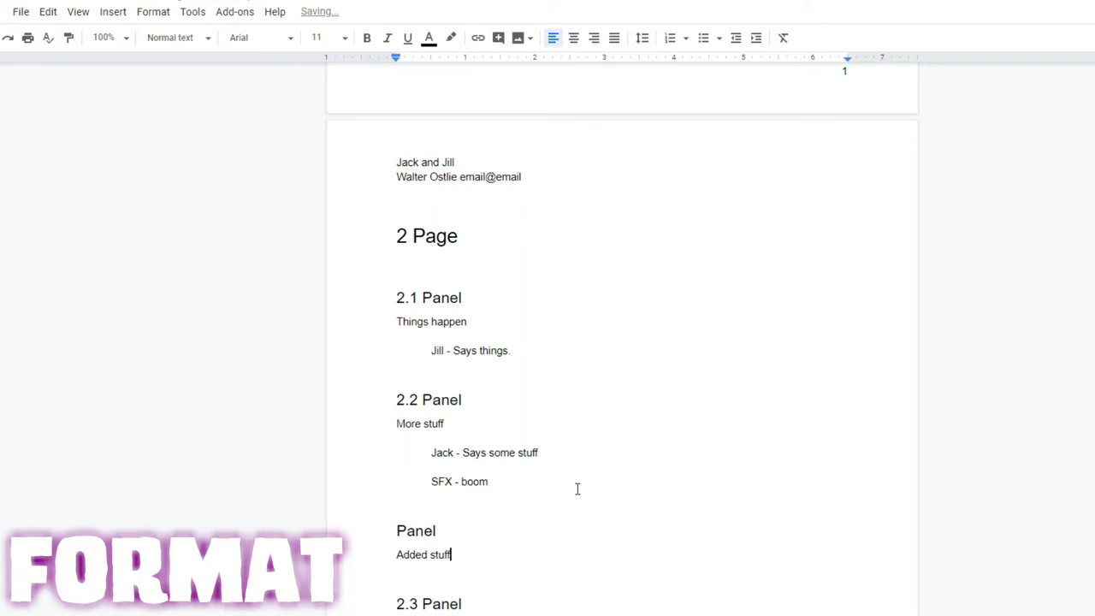
{"action": "key", "text": "Return"}
{"action": "key", "text": "Tab"}
{"action": "type", "text": "Jack - bla bla."}
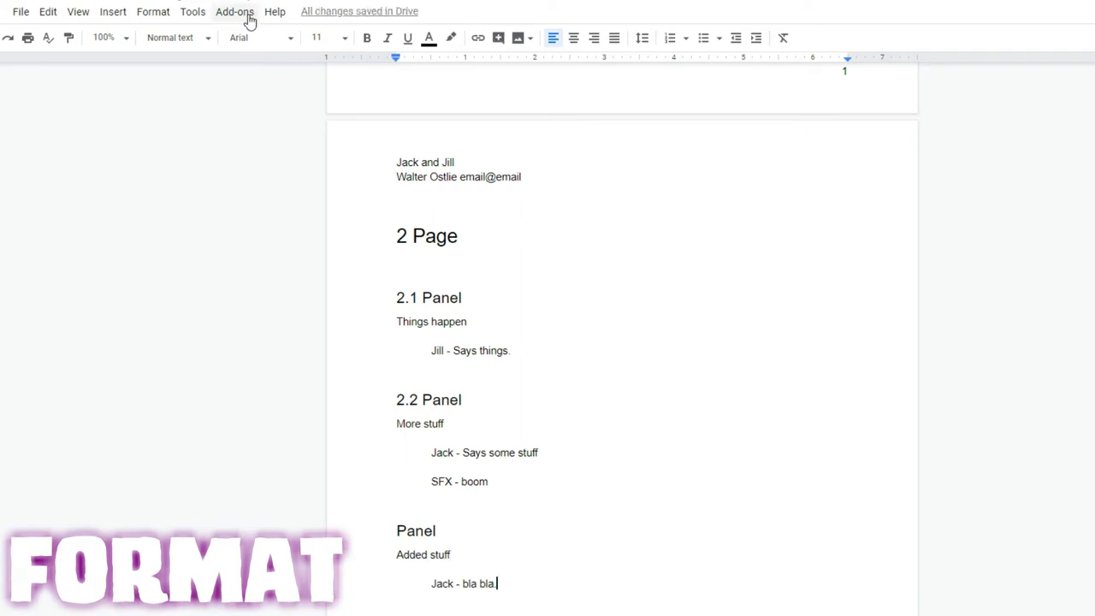
Step: Update the heading numbers with the Heading Numbers add-on so the new panel becomes 2.3
{"action": "left_click", "coordinate": [247, 16]}
{"action": "mouse_move", "coordinate": [268, 74]}
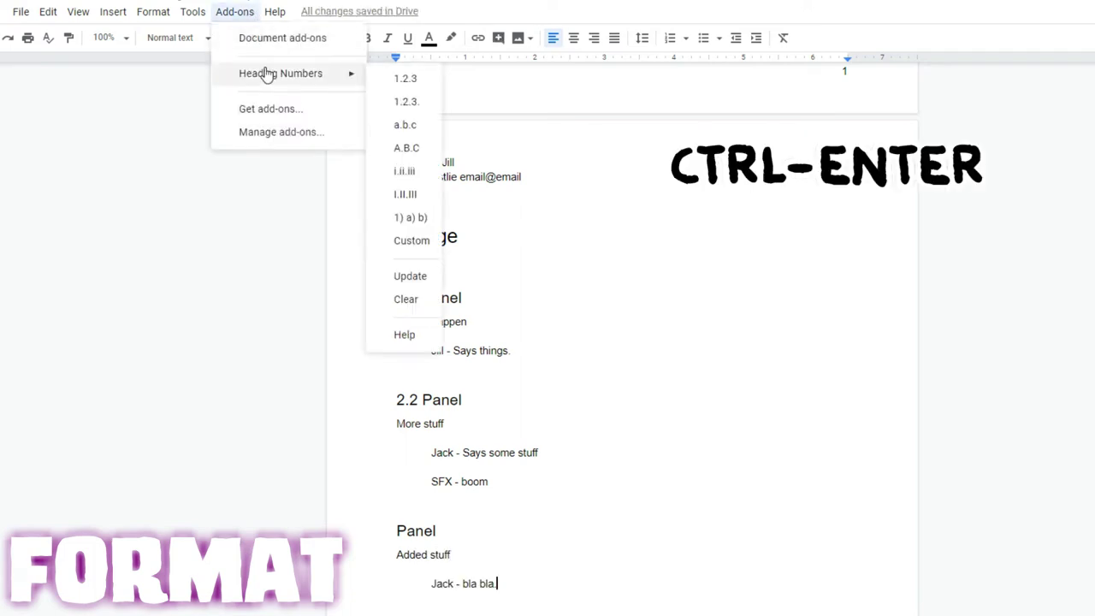
{"action": "left_click", "coordinate": [411, 277]}
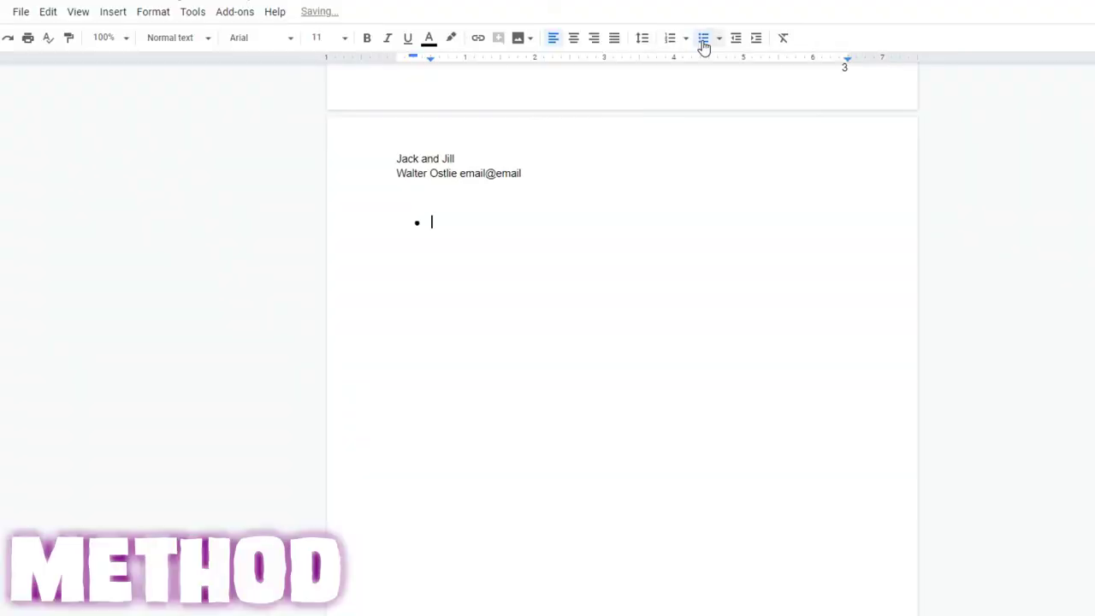
Step: Write bullets 'This is the START', 'This is the END', 'Something should happen' and 'Oh no the heroes are in trouble'
{"action": "type", "text": "This is the START"}
{"action": "key", "text": "Return"}
{"action": "type", "text": "Th"}
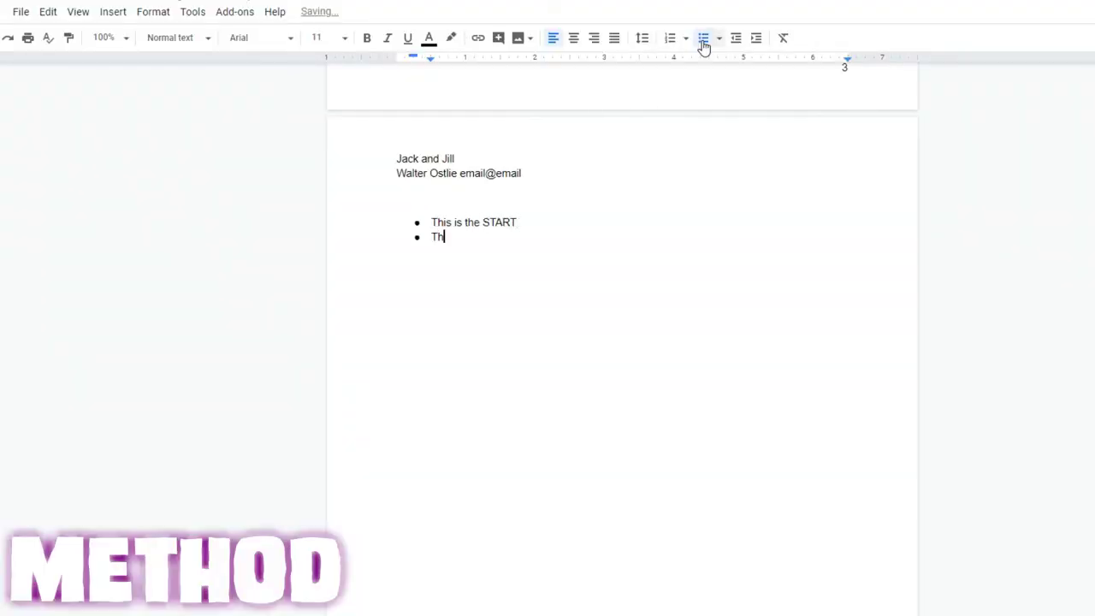
{"action": "type", "text": "is is the END"}
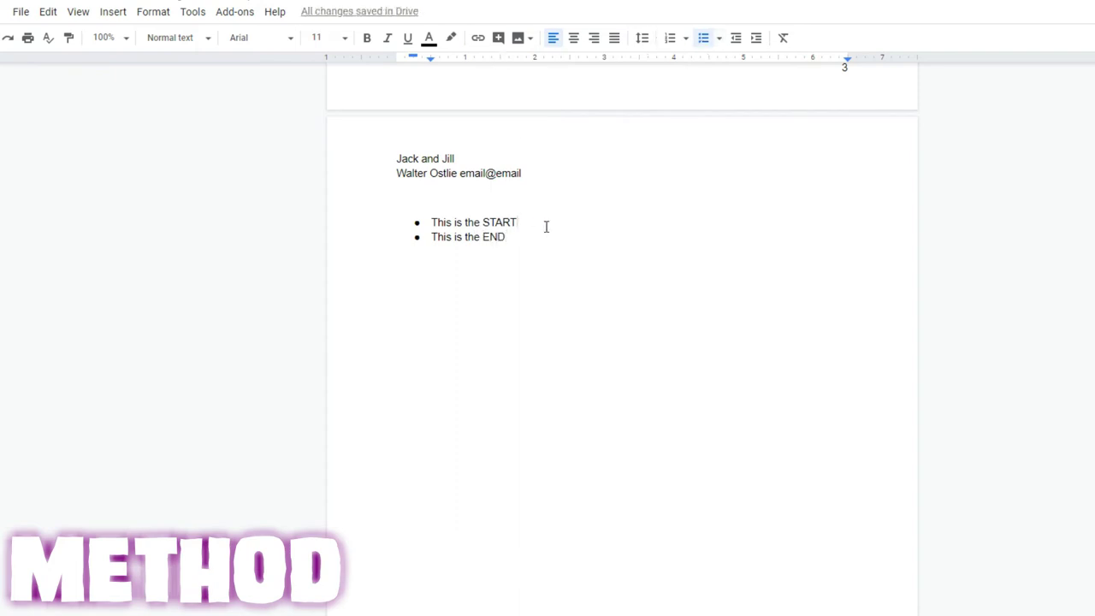
{"action": "key", "text": "Return"}
{"action": "type", "text": "Something sho"}
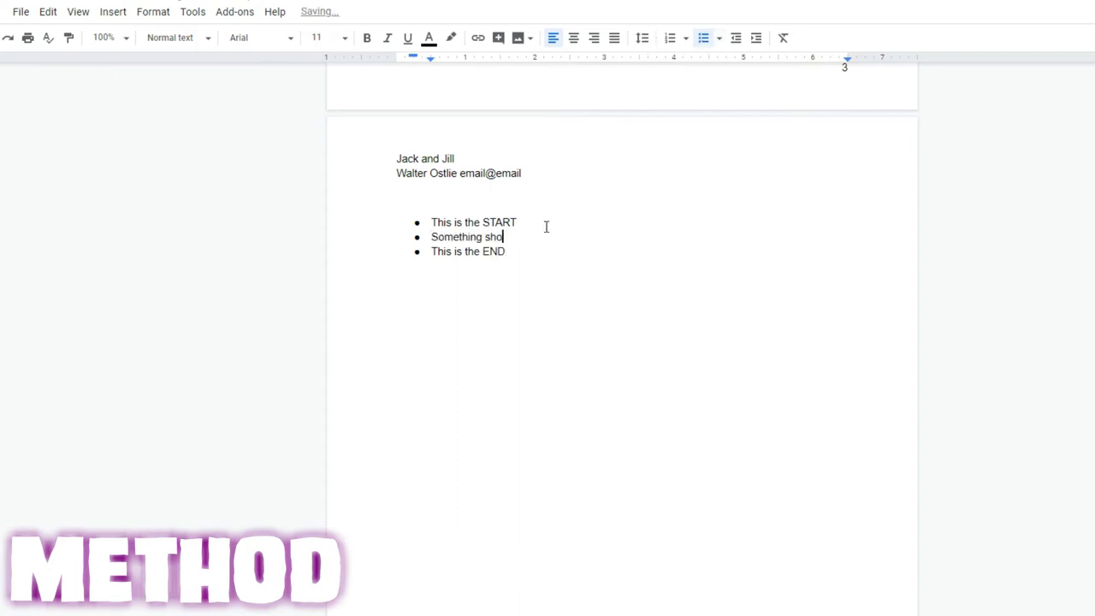
{"action": "type", "text": "uld happen"}
{"action": "key", "text": "Return"}
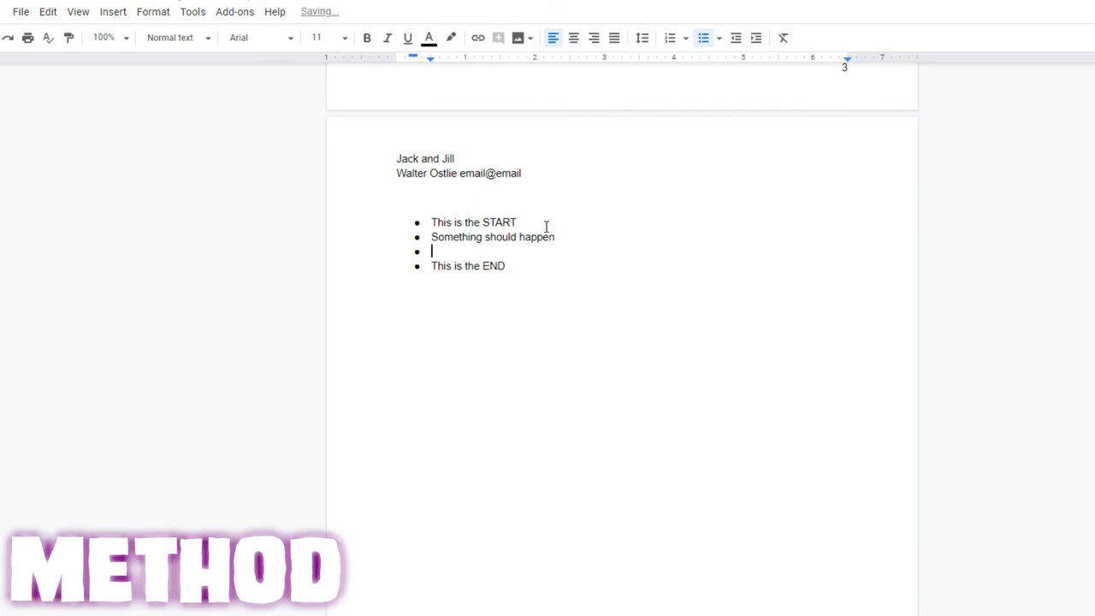
{"action": "type", "text": "Oh no the heroes are in trouble"}
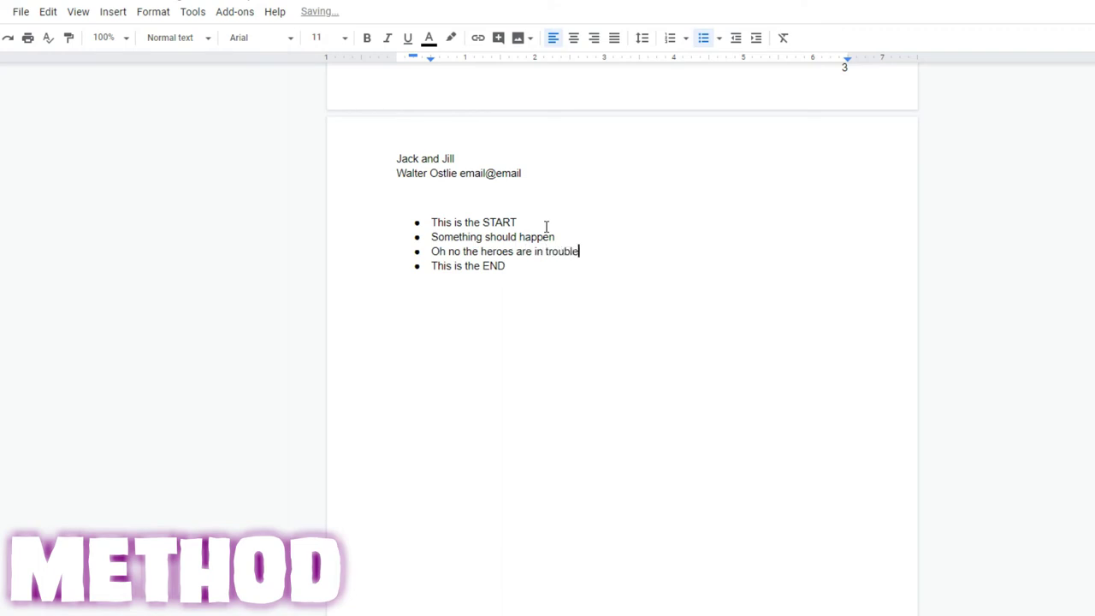
Step: Insert further bullets after the heroes-in-trouble line and after 'Something should happen', fixing a typo
{"action": "key", "text": "Return"}
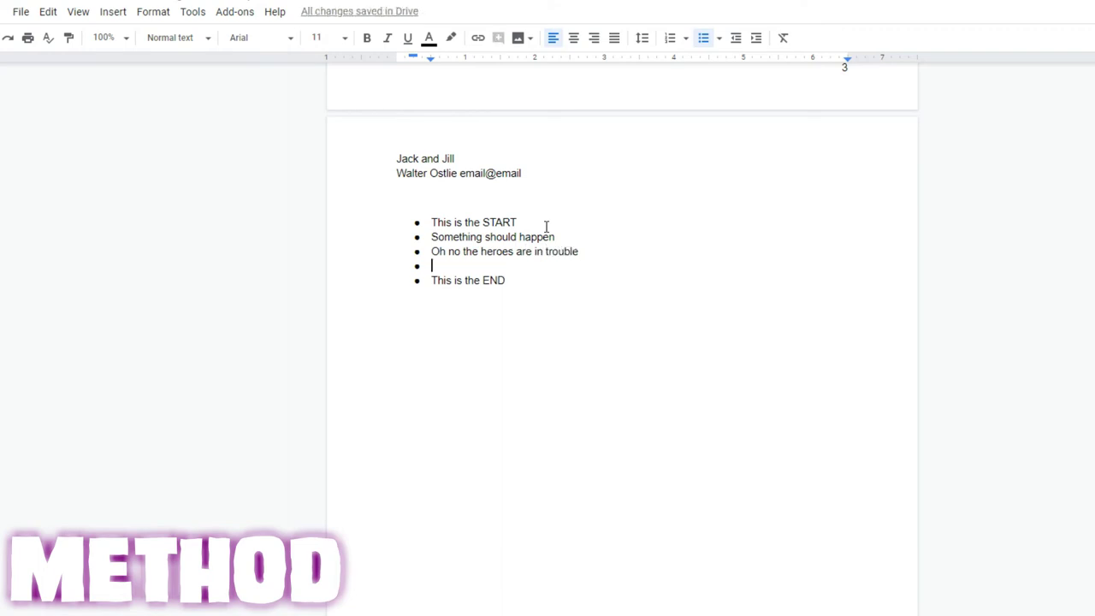
{"action": "type", "text": "Fly fly fly"}
{"action": "key", "text": "Return"}
{"action": "type", "text": "Forged"}
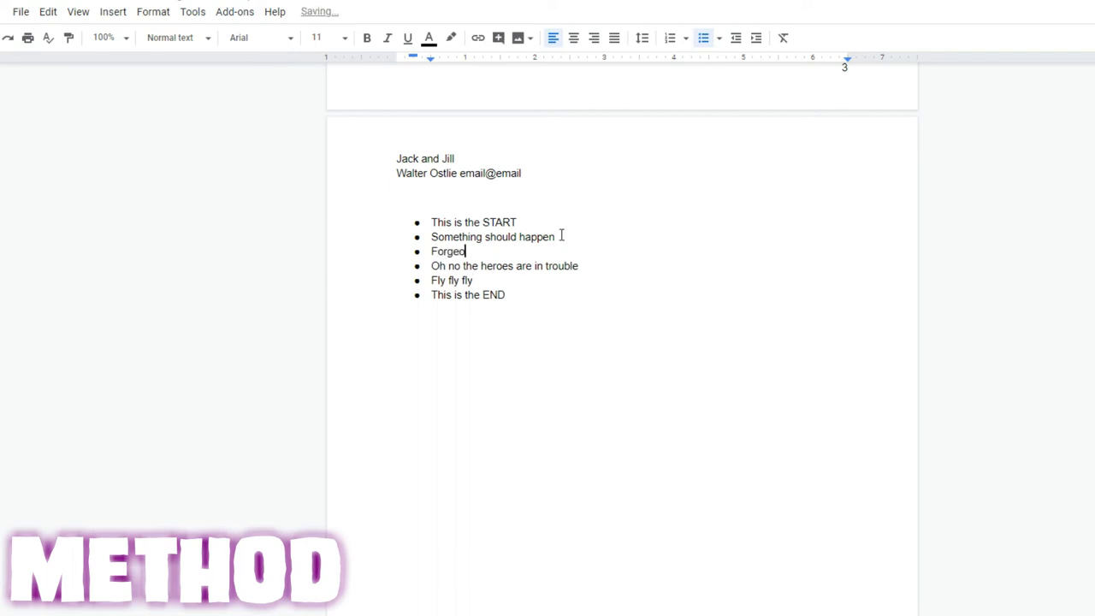
{"action": "key", "text": "BackSpace"}
{"action": "key", "text": "BackSpace"}
{"action": "type", "text": "ot this thin"}
Step: Add a bullet after 'Fly fly fly' ending in 'would be cool'
{"action": "left_click", "coordinate": [561, 236]}
{"action": "left_click", "coordinate": [506, 277]}
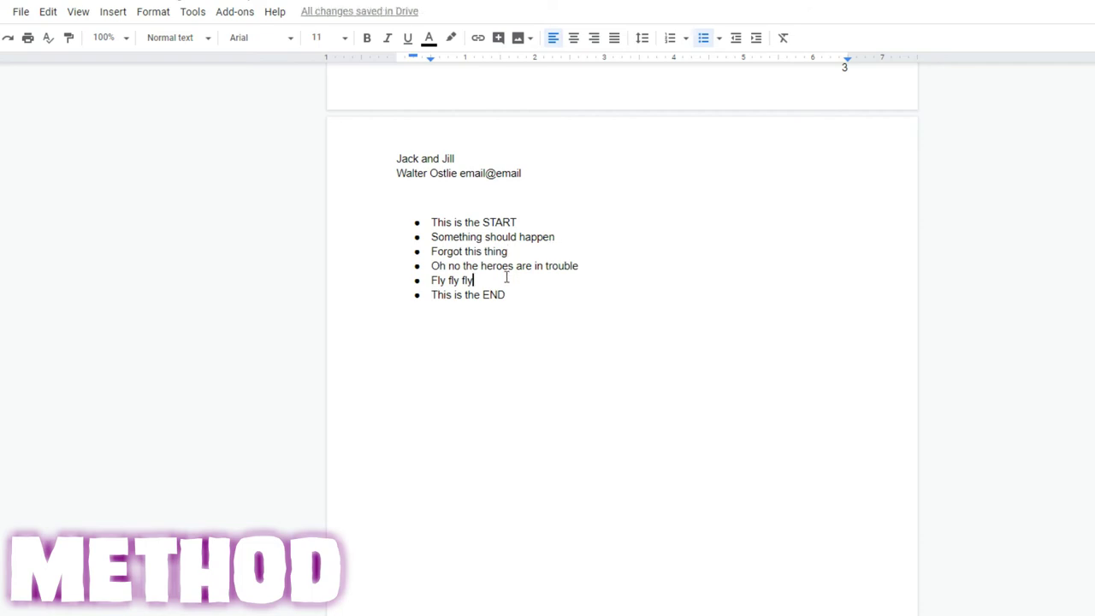
{"action": "key", "text": "Return"}
{"action": "type", "text": "Oh"}
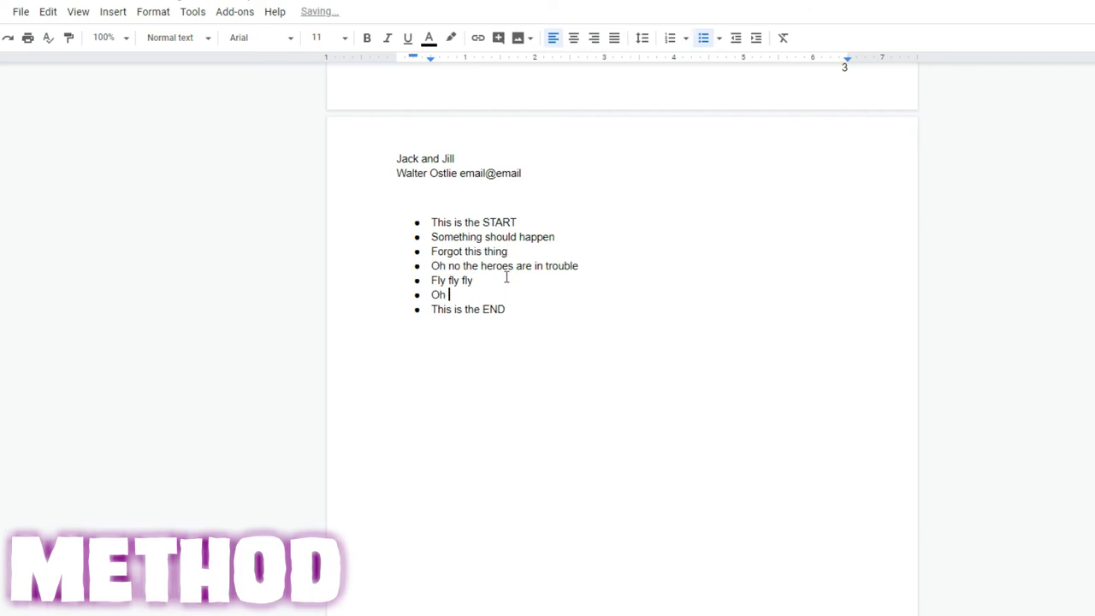
{"action": "type", "text": " this out"}
{"action": "key", "text": "BackSpace"}
{"action": "type", "text": "would be cool"}
Step: Add 'This is a better ending I thin' after END and 'What if this ha' after START
{"action": "key", "text": "Return"}
{"action": "type", "text": "This i"}
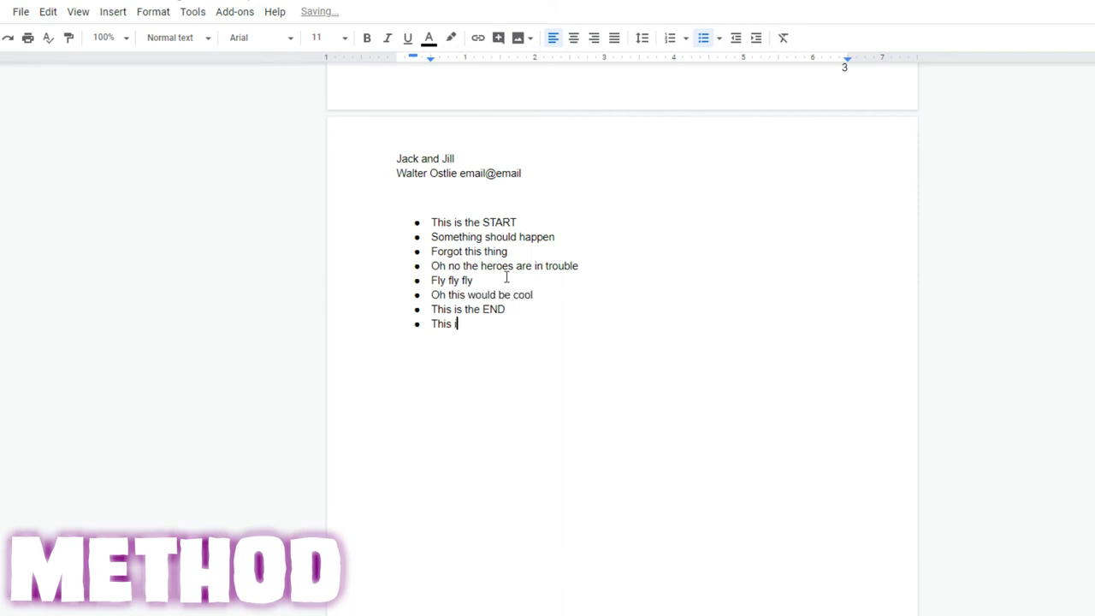
{"action": "type", "text": "s a better ending I think"}
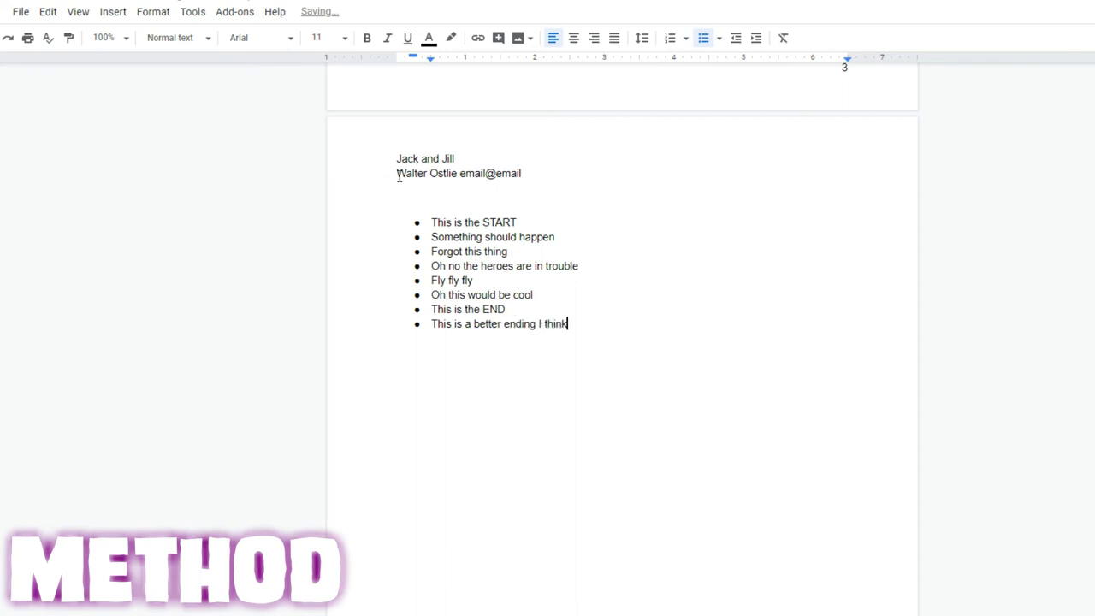
{"action": "left_click", "coordinate": [559, 224]}
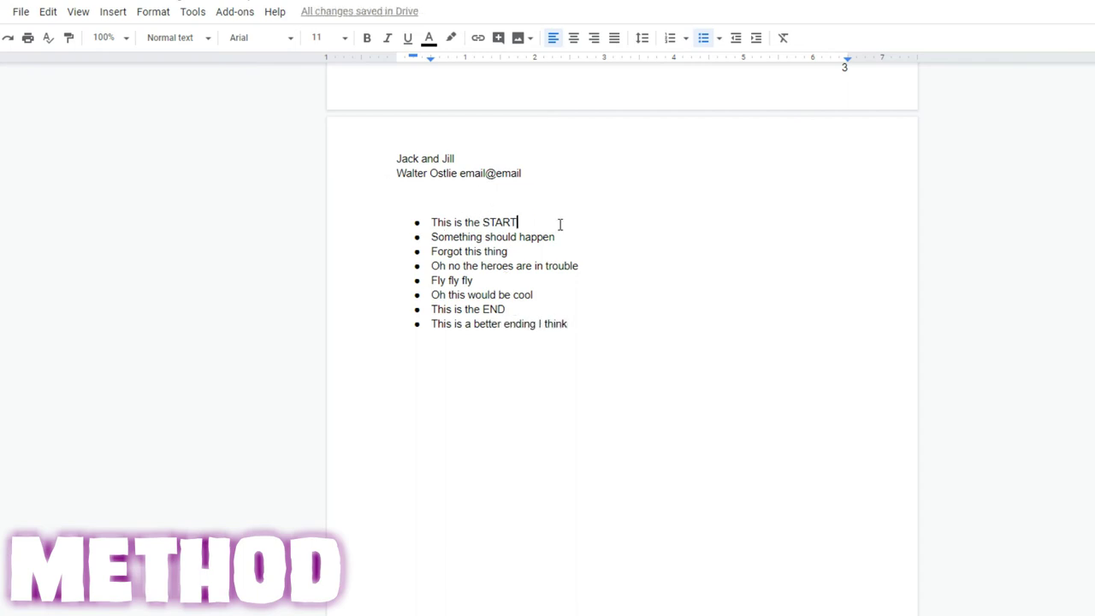
{"action": "key", "text": "Return"}
{"action": "type", "text": "What if this ha"}
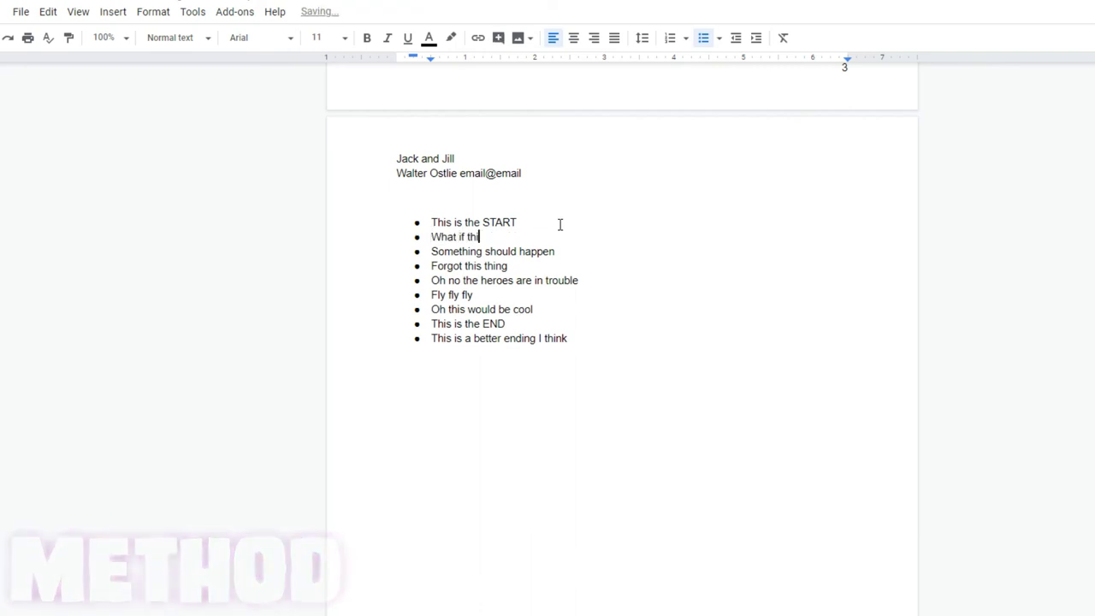